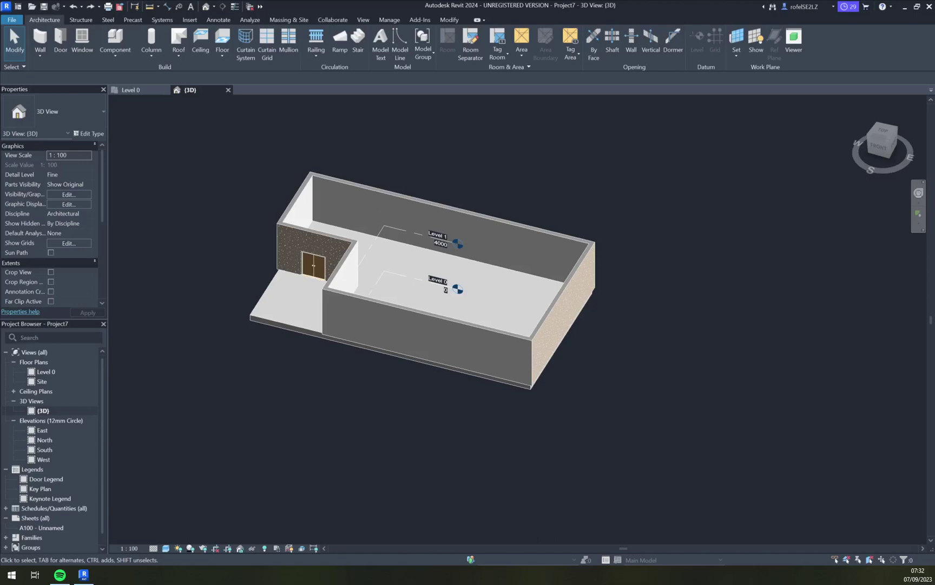
Pan, zoom and orbit the 3D view to free up space beside the house model
{"action": "scroll", "coordinate": [545, 330], "scroll_direction": "up", "scroll_amount": 3}
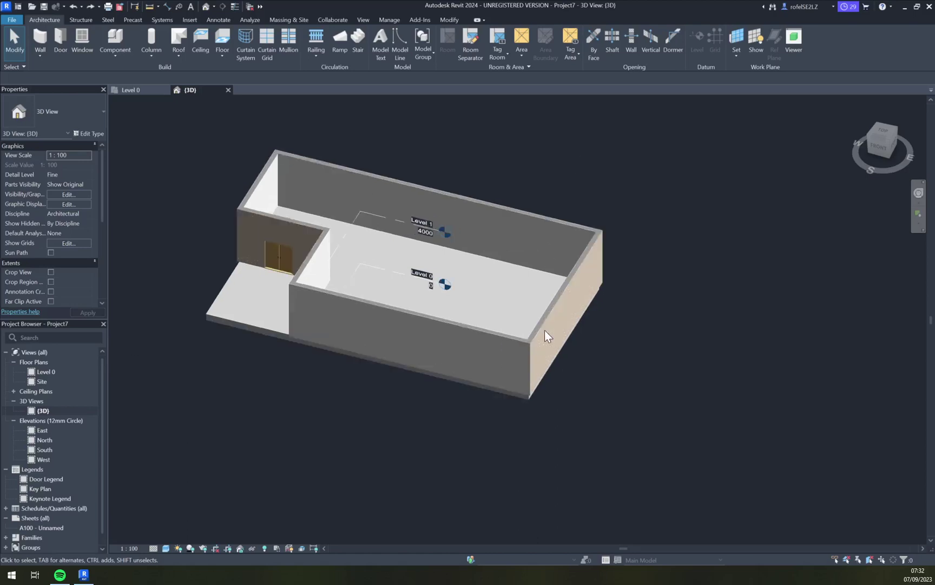
{"action": "middle_click_drag", "start_coordinate": [779, 317], "coordinate": [717, 335]}
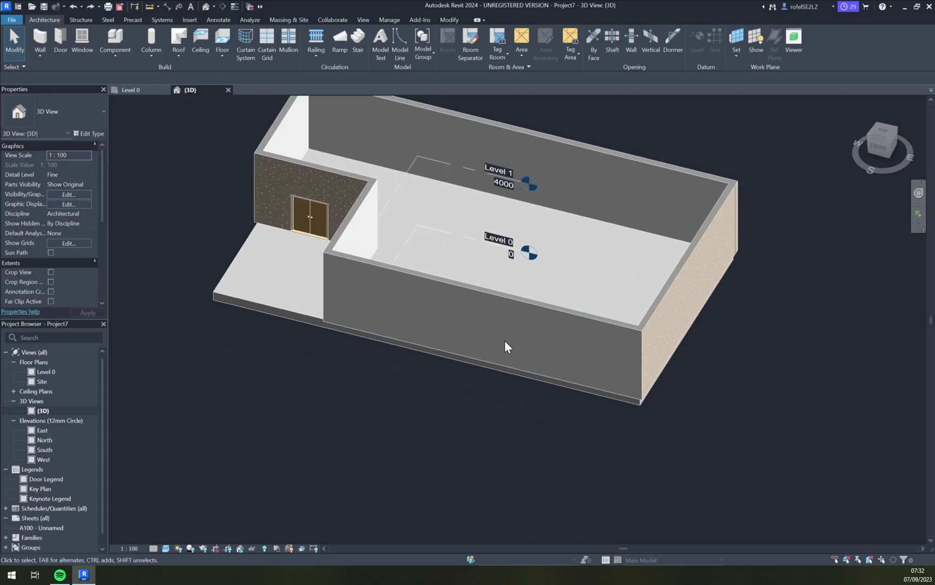
{"action": "scroll", "coordinate": [653, 372], "scroll_direction": "down", "scroll_amount": 2}
{"action": "middle_click_drag", "start_coordinate": [755, 366], "coordinate": [721, 370]}
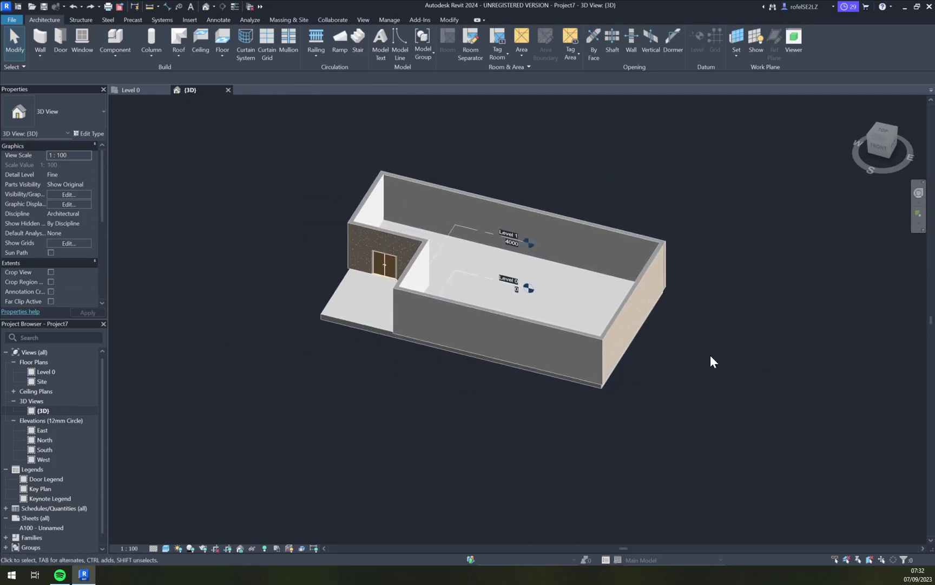
{"action": "middle_click_drag", "start_coordinate": [731, 359], "coordinate": [602, 331]}
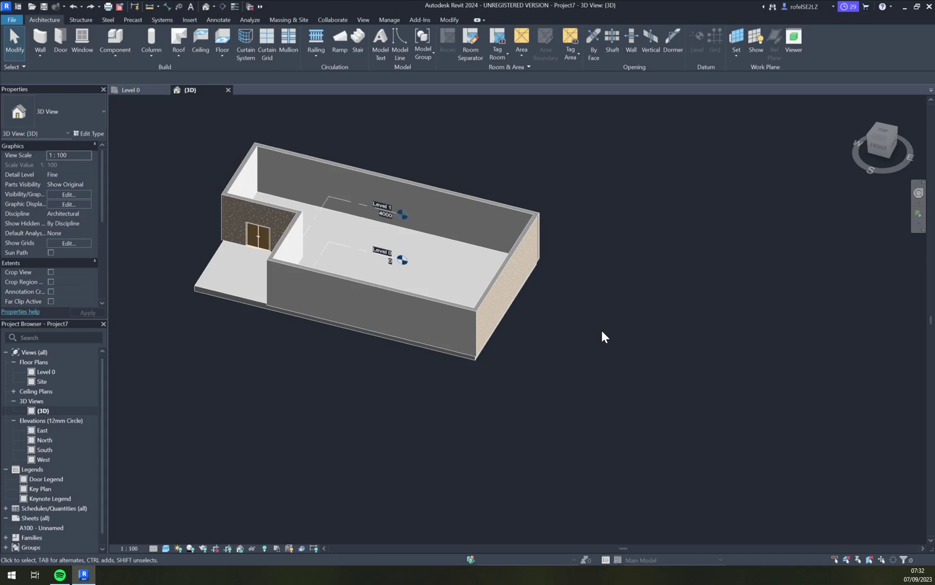
{"action": "scroll", "coordinate": [661, 322], "scroll_direction": "down", "scroll_amount": 1}
{"action": "scroll", "coordinate": [633, 303], "scroll_direction": "up", "scroll_amount": 2}
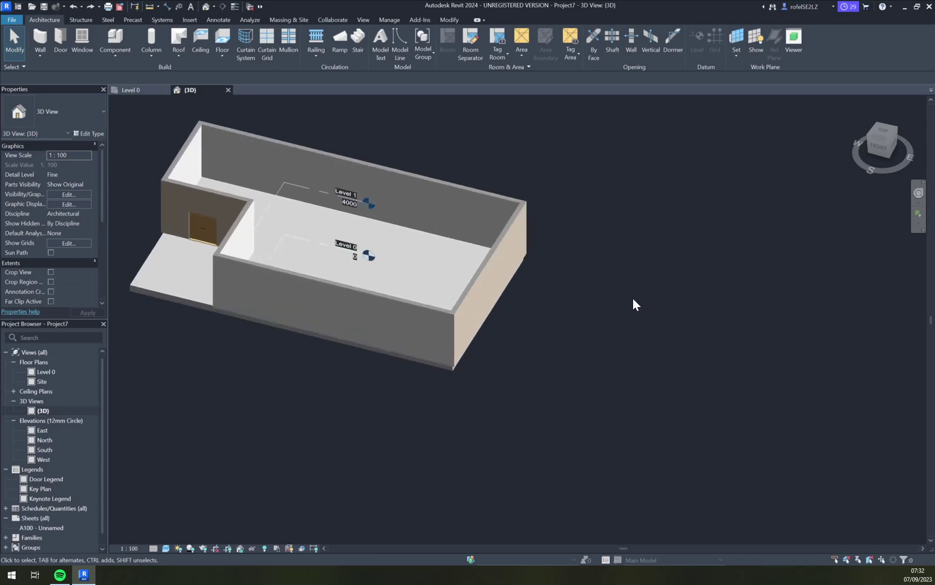
{"action": "middle_click_drag", "start_coordinate": [633, 300], "coordinate": [593, 286]}
{"action": "left_click_drag", "start_coordinate": [886, 171], "coordinate": [866, 162]}
{"action": "mouse_move", "coordinate": [561, 278]}
{"action": "middle_mouse_down"}
{"action": "mouse_move", "coordinate": [607, 249]}
{"action": "mouse_move", "coordinate": [553, 291]}
{"action": "middle_mouse_up"}
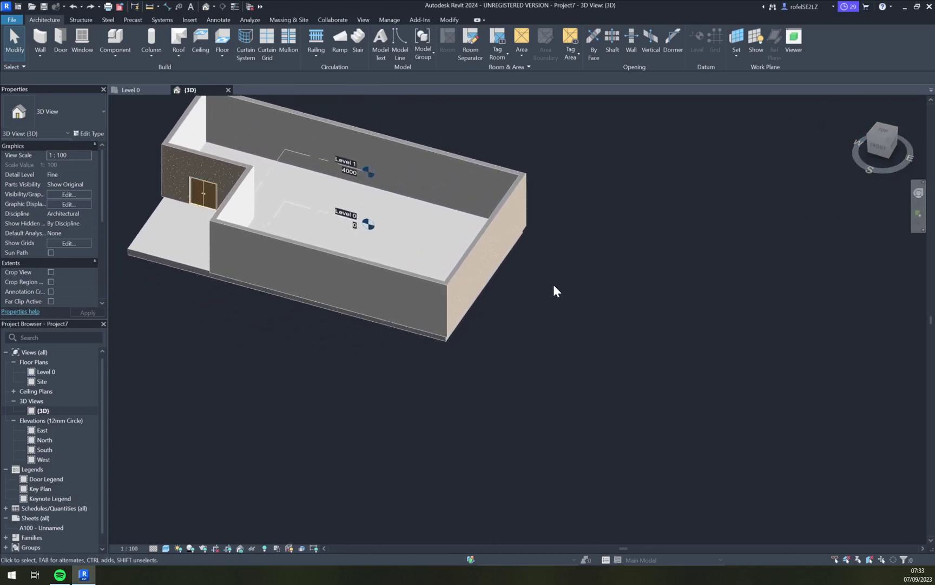
Draw two chained walls forming an L shape next to the house with the Wall tool
{"action": "left_click", "coordinate": [40, 39]}
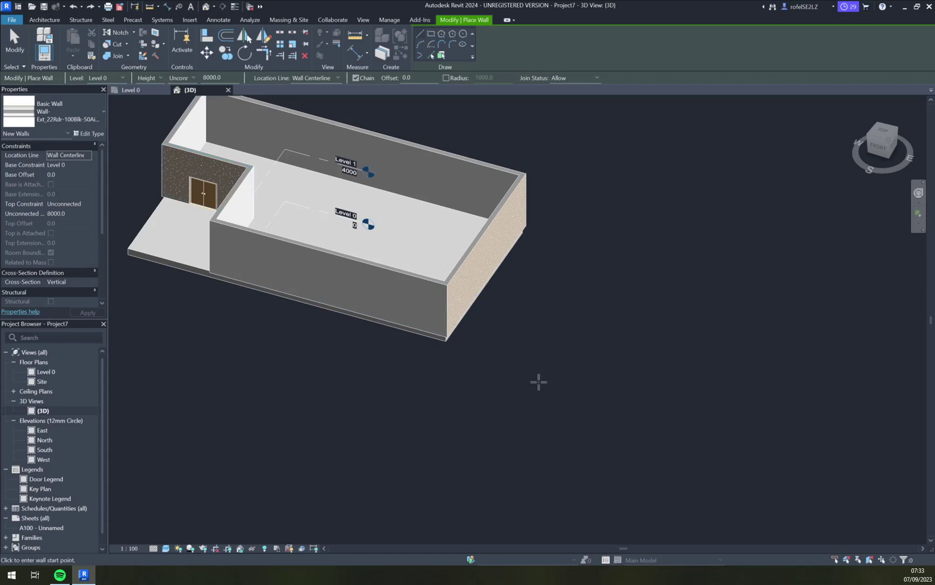
{"action": "left_click", "coordinate": [519, 380]}
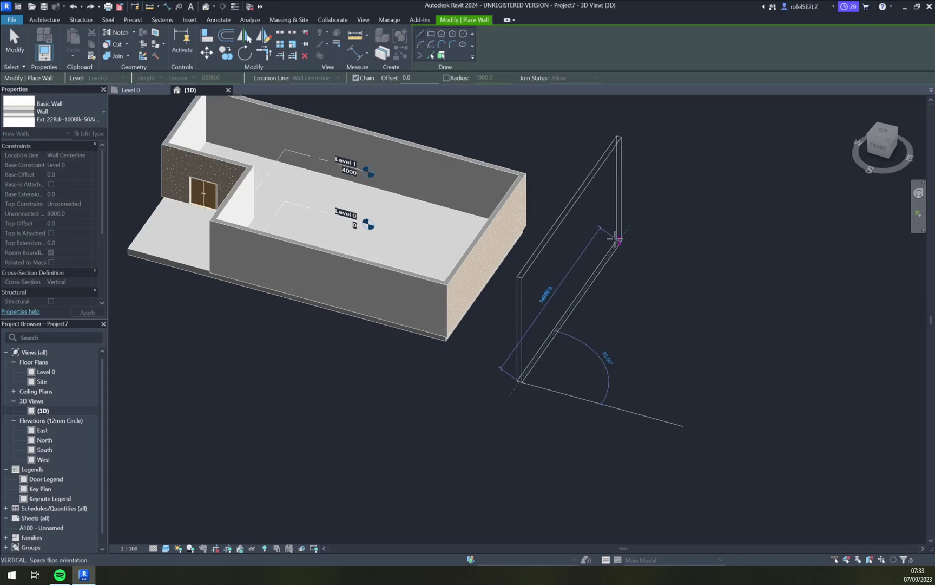
{"action": "left_click", "coordinate": [618, 239]}
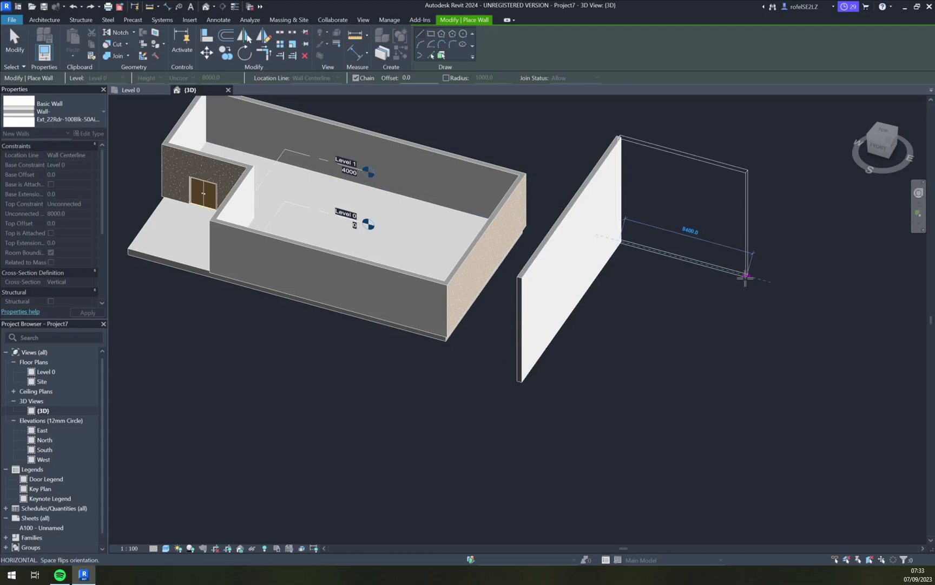
{"action": "left_click", "coordinate": [746, 277]}
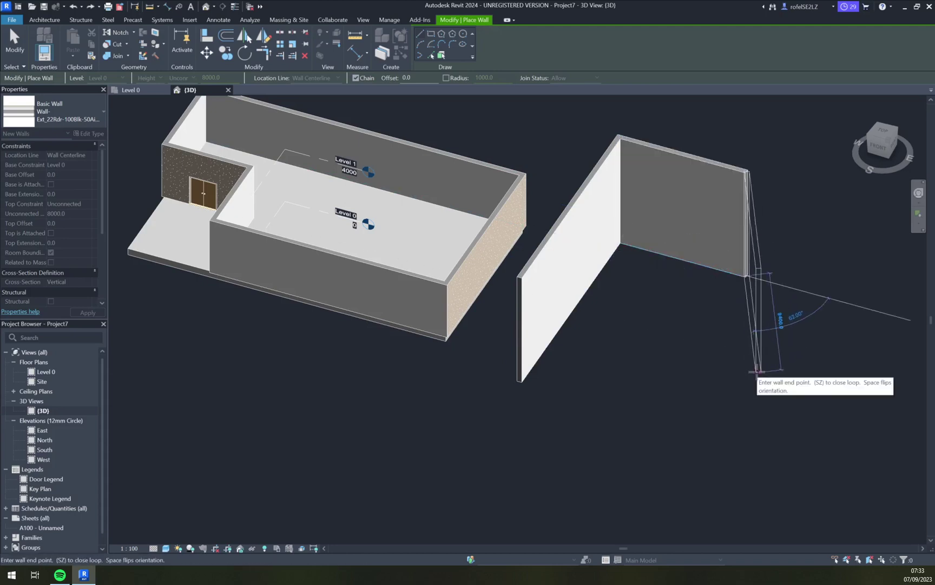
{"action": "key", "text": "Escape"}
{"action": "key", "text": "Escape"}
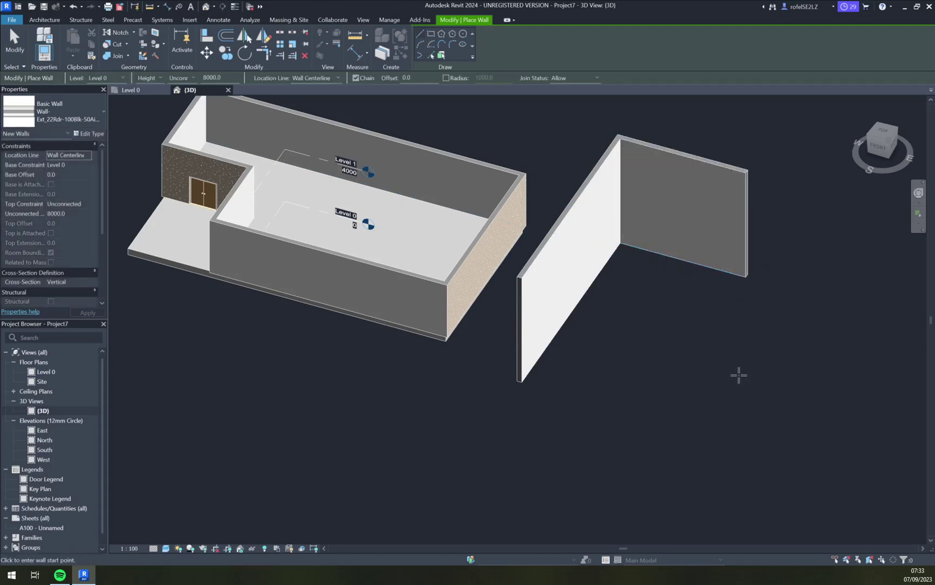
{"action": "scroll", "coordinate": [737, 379], "scroll_direction": "down", "scroll_amount": 3}
{"action": "scroll", "coordinate": [729, 430], "scroll_direction": "up", "scroll_amount": 4}
{"action": "middle_click_drag", "start_coordinate": [712, 426], "coordinate": [568, 386]}
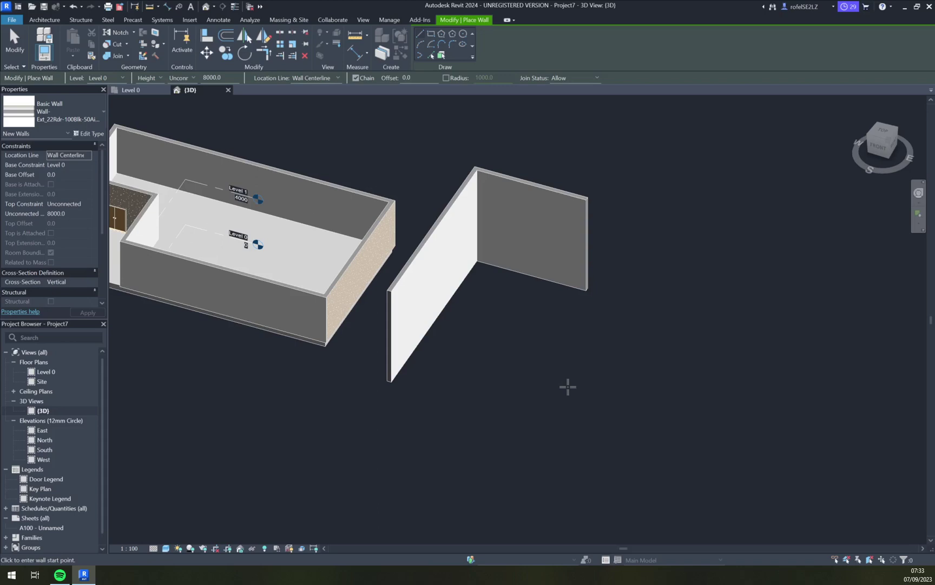
Exit wall placement, reframe the house and new walls, and select the wall nearest the house
{"action": "key", "text": "Escape"}
{"action": "key", "text": "Escape"}
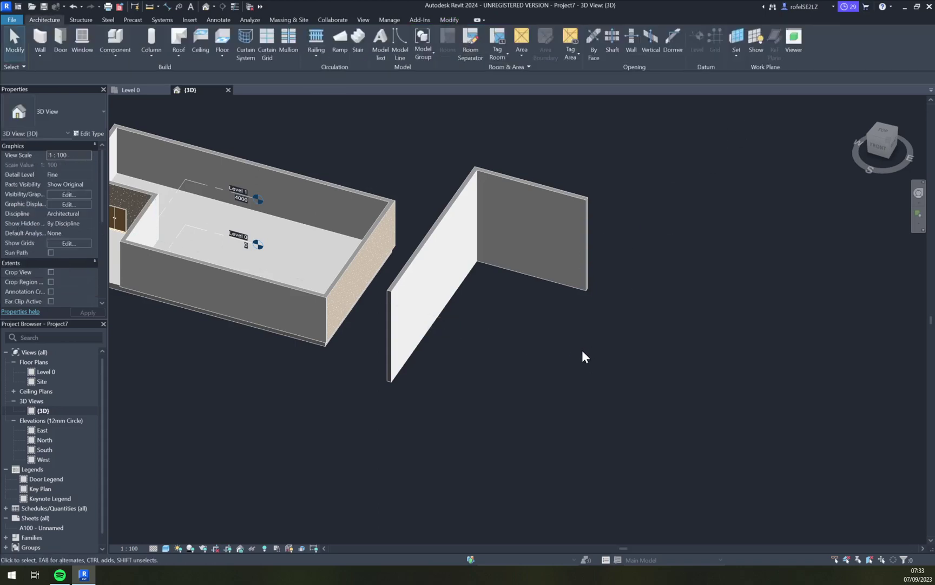
{"action": "scroll", "coordinate": [571, 354], "scroll_direction": "up", "scroll_amount": 5}
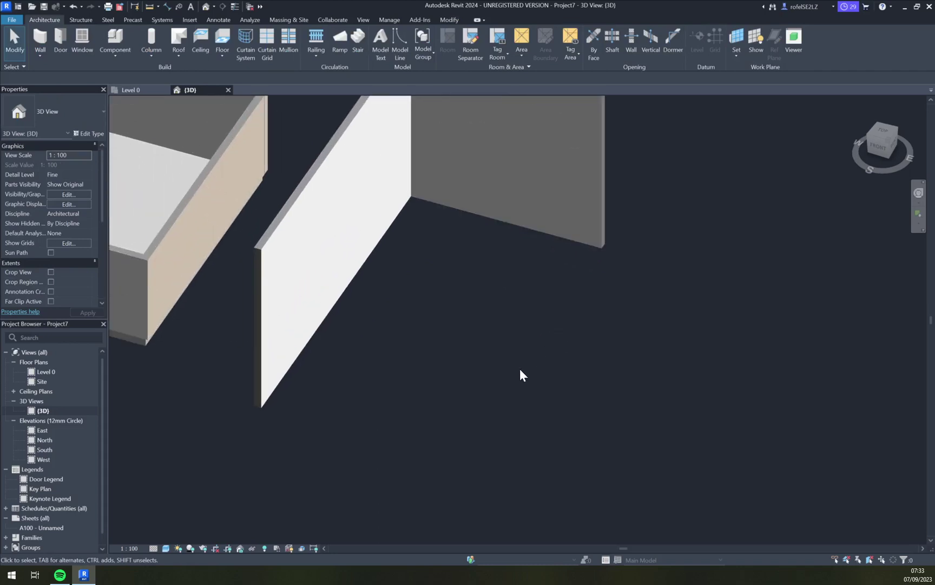
{"action": "scroll", "coordinate": [524, 374], "scroll_direction": "up", "scroll_amount": 2}
{"action": "scroll", "coordinate": [514, 390], "scroll_direction": "down", "scroll_amount": 5}
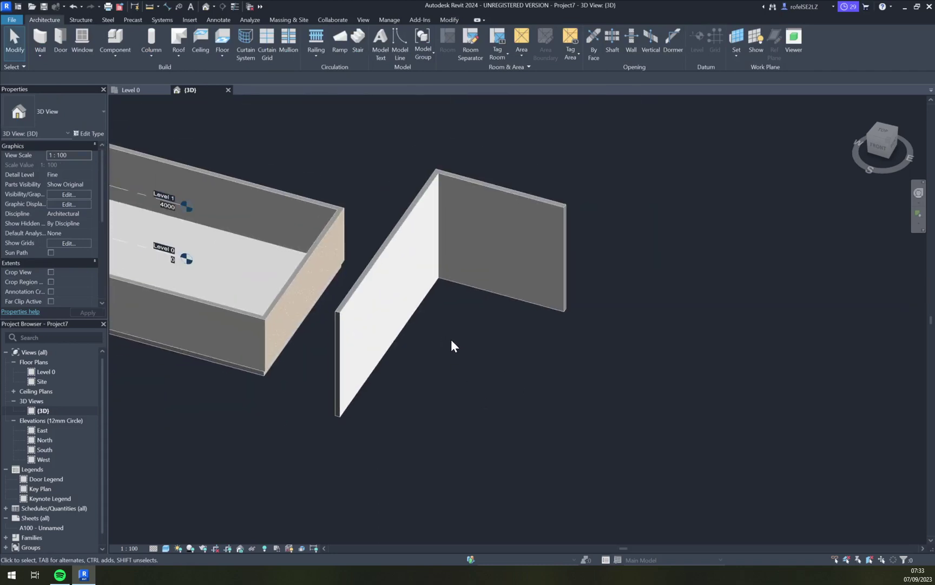
{"action": "middle_click_drag", "start_coordinate": [451, 344], "coordinate": [708, 307]}
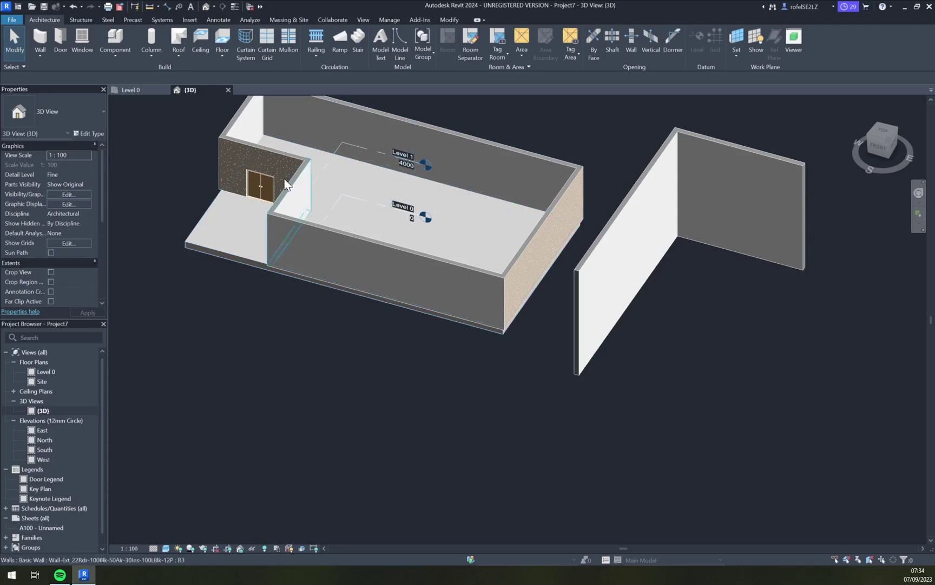
{"action": "scroll", "coordinate": [274, 174], "scroll_direction": "up", "scroll_amount": 4}
{"action": "scroll", "coordinate": [274, 173], "scroll_direction": "down", "scroll_amount": 4}
{"action": "scroll", "coordinate": [278, 174], "scroll_direction": "up", "scroll_amount": 3}
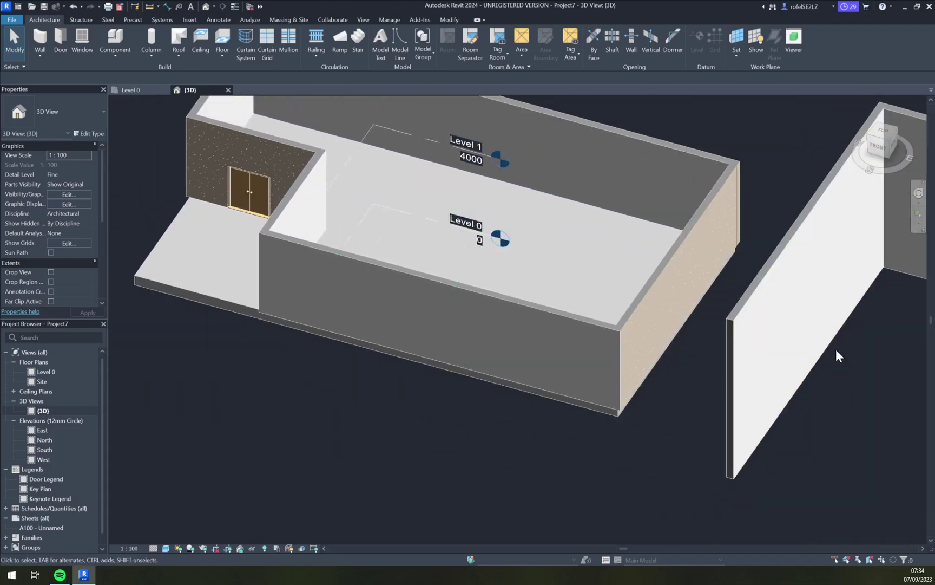
{"action": "scroll", "coordinate": [833, 357], "scroll_direction": "down", "scroll_amount": 3}
{"action": "middle_click_drag", "start_coordinate": [829, 357], "coordinate": [506, 336]}
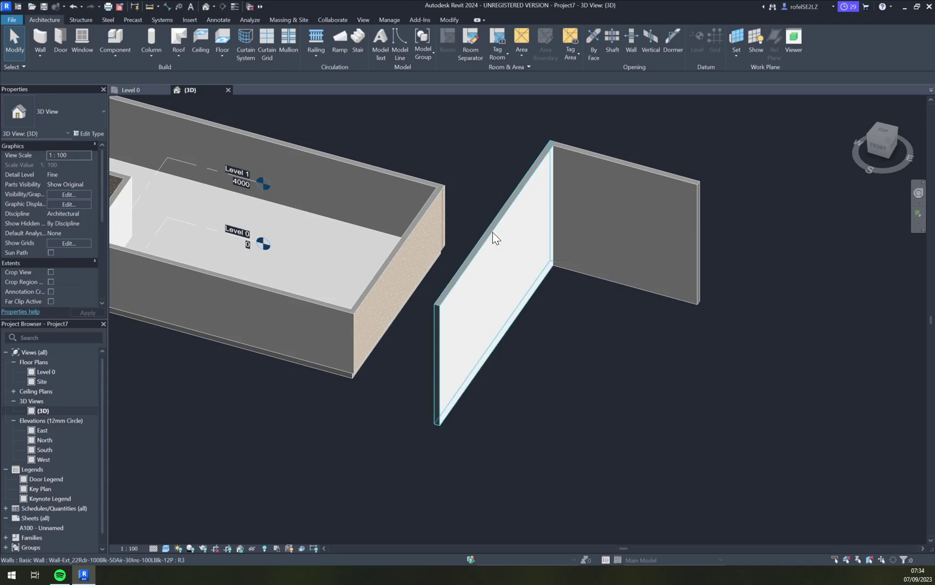
{"action": "left_click", "coordinate": [487, 234]}
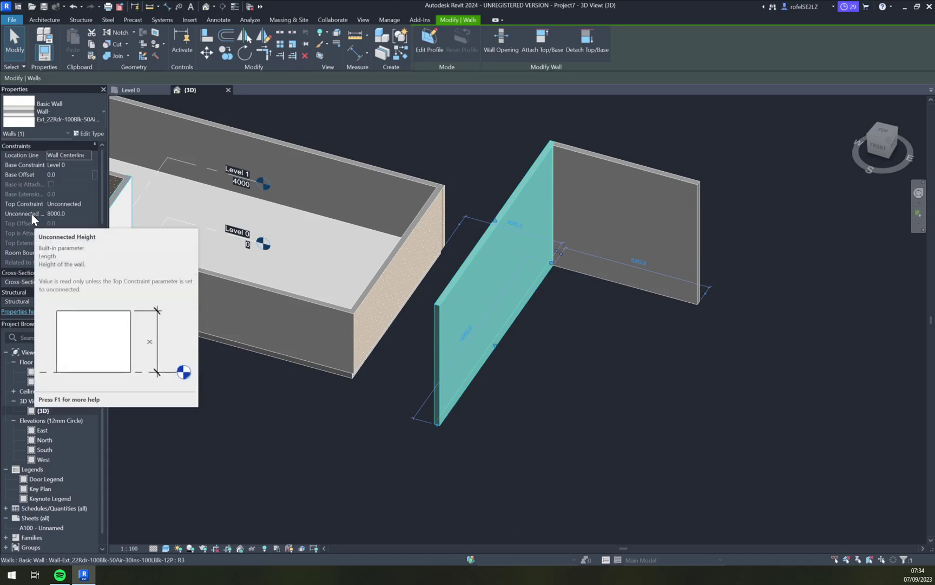
Set the selected wall's Unconnected Height to 4000 mm in Properties, then deselect it
{"action": "left_click", "coordinate": [60, 213]}
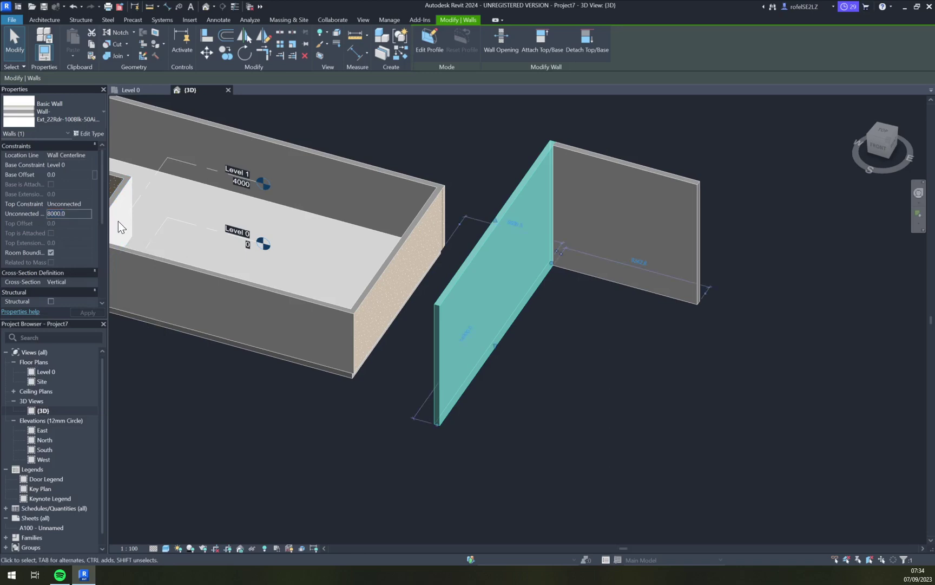
{"action": "left_click", "coordinate": [80, 216]}
{"action": "type", "text": "4000"}
{"action": "left_click", "coordinate": [78, 214]}
{"action": "key", "text": "Return"}
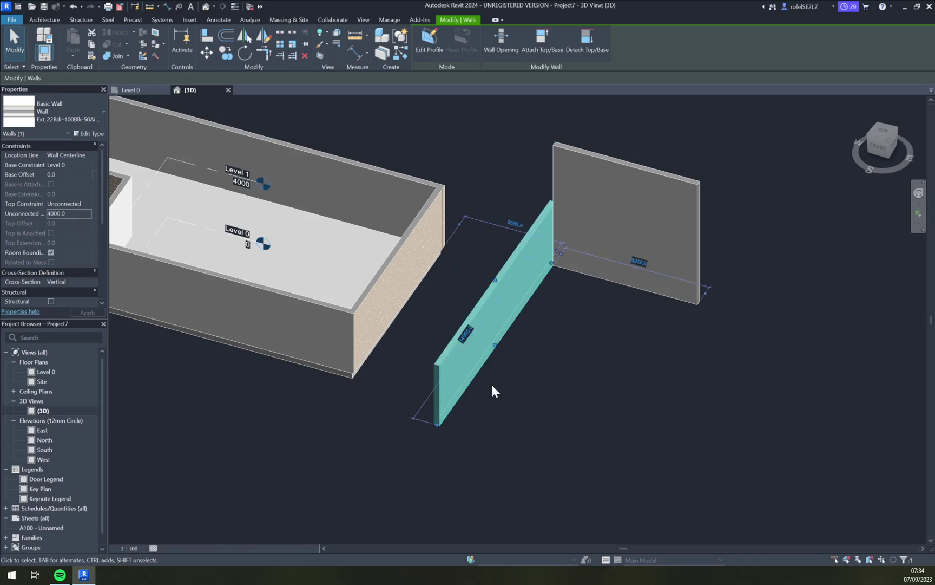
{"action": "left_click", "coordinate": [533, 380]}
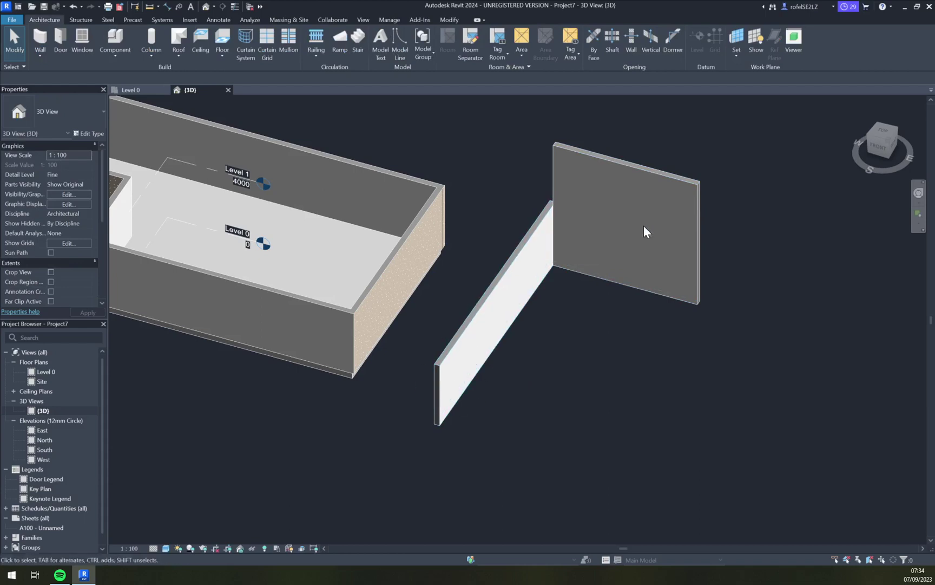
Select the farther new wall and set its Unconnected Height to 4000 mm
{"action": "left_click", "coordinate": [650, 167]}
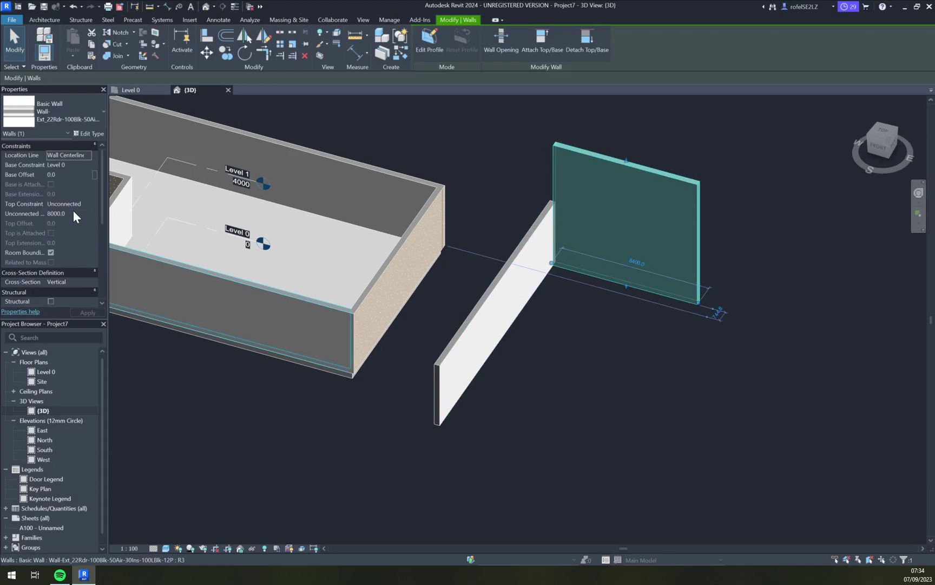
{"action": "left_click", "coordinate": [56, 214]}
{"action": "type", "text": "4"}
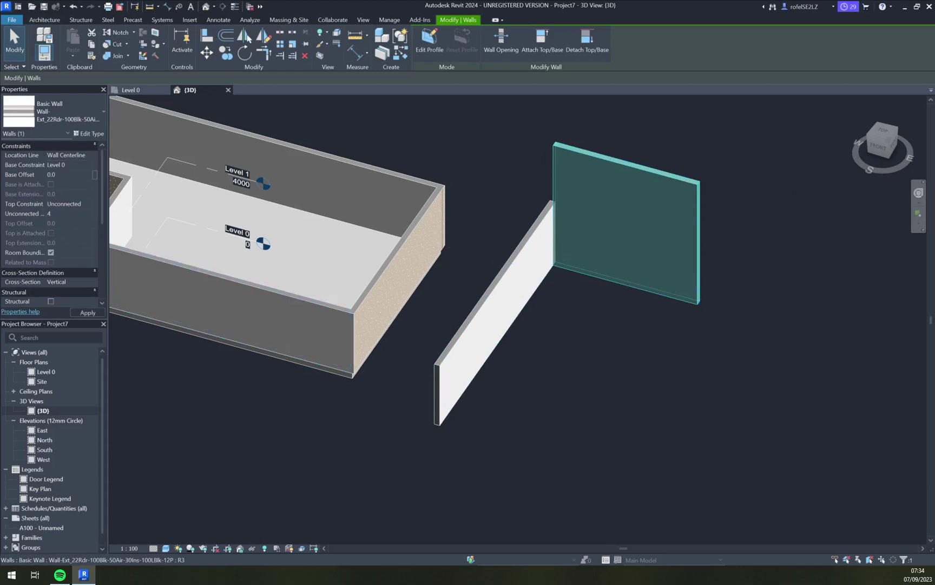
{"action": "type", "text": "000"}
{"action": "left_click", "coordinate": [75, 212]}
{"action": "key", "text": "Return"}
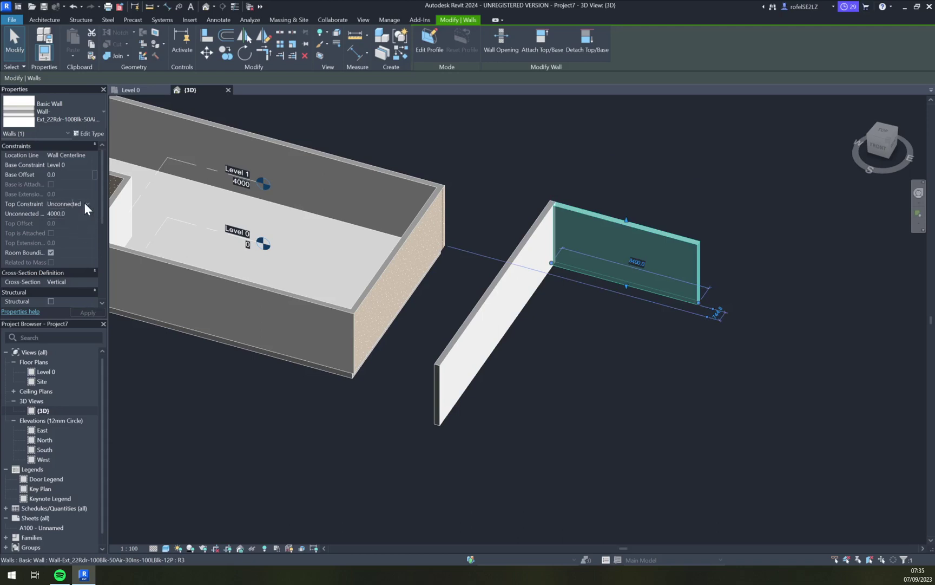
Lower that wall's Unconnected Height further to 3000 mm and deselect it
{"action": "left_click", "coordinate": [85, 203]}
{"action": "key", "text": "Tab"}
{"action": "type", "text": "3000"}
{"action": "key", "text": "Return"}
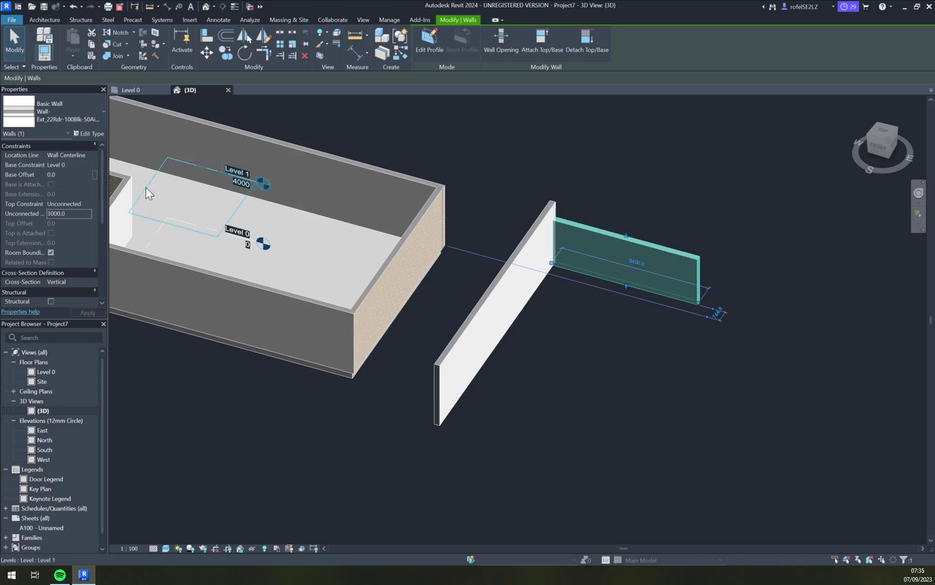
{"action": "left_click", "coordinate": [655, 329]}
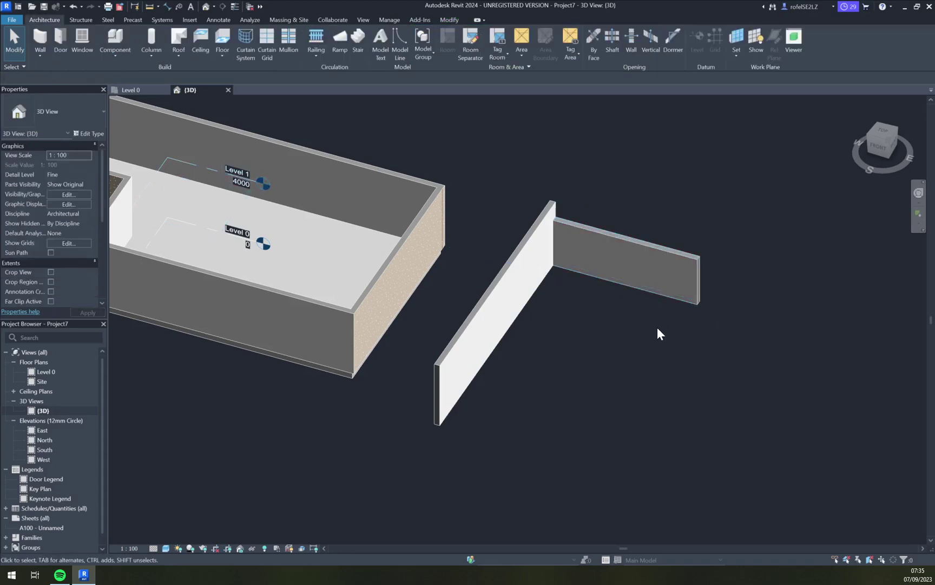